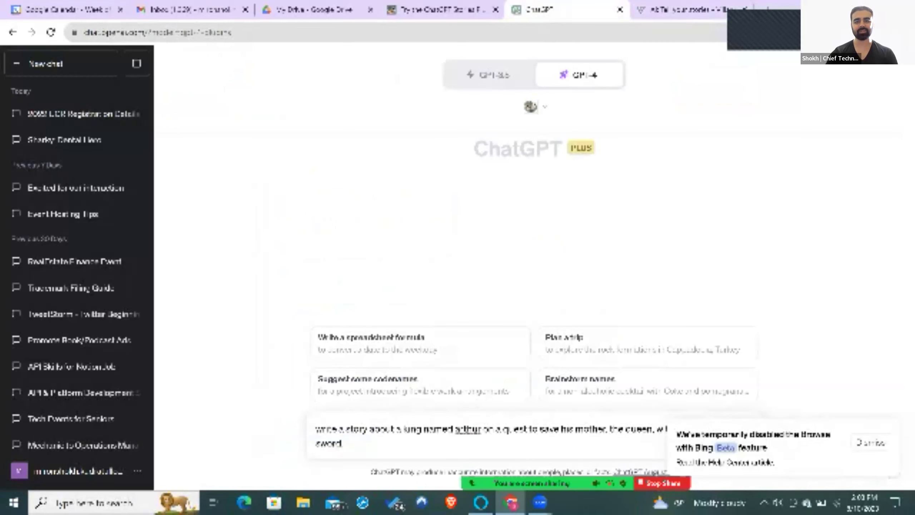
{"action": "left_click", "coordinate": [441, 5]}
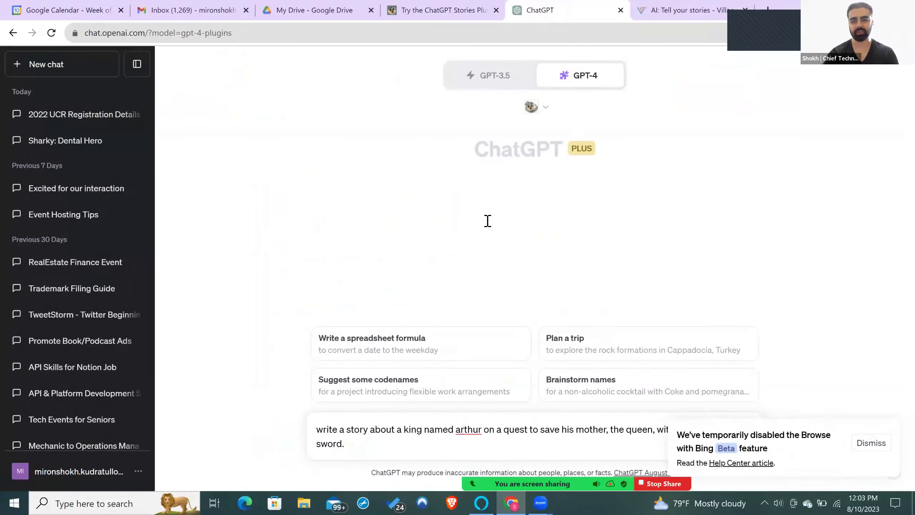
{"action": "scroll", "coordinate": [461, 242], "scroll_direction": "up", "scroll_amount": 15}
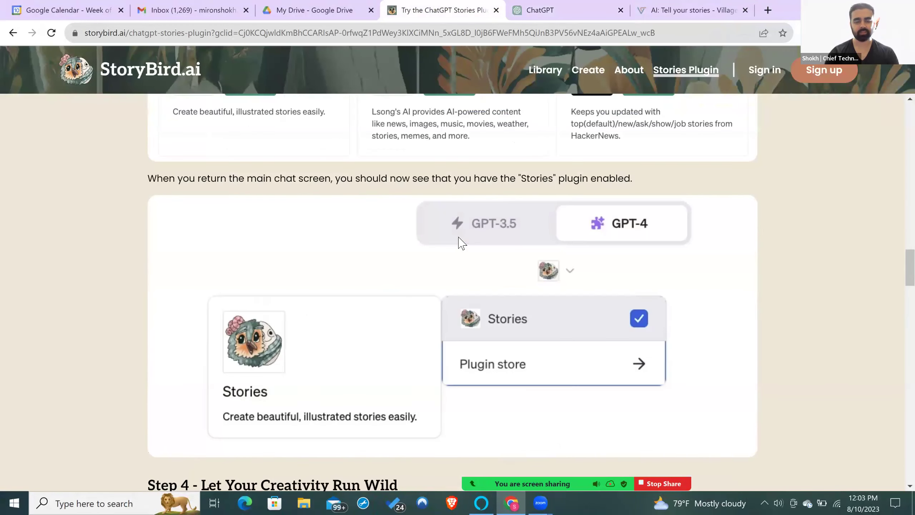
{"action": "scroll", "coordinate": [462, 243], "scroll_direction": "up", "scroll_amount": 1}
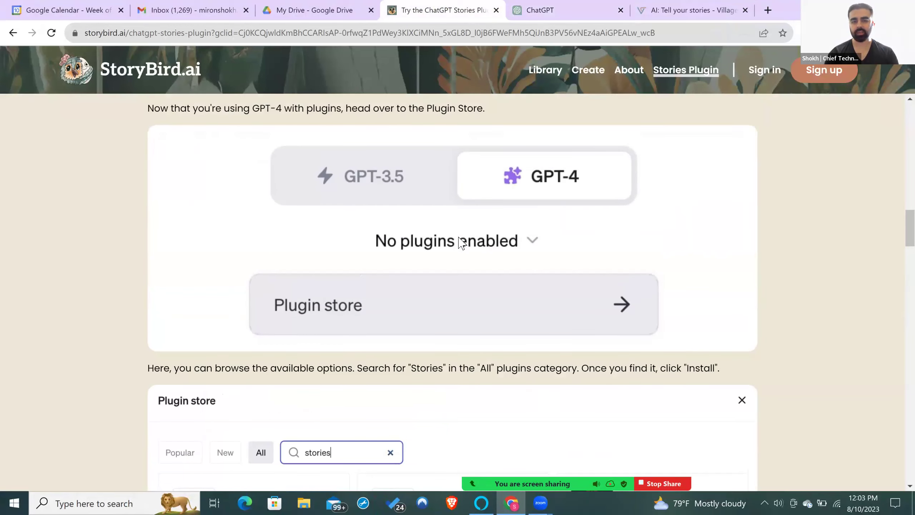
{"action": "scroll", "coordinate": [461, 242], "scroll_direction": "up", "scroll_amount": 10}
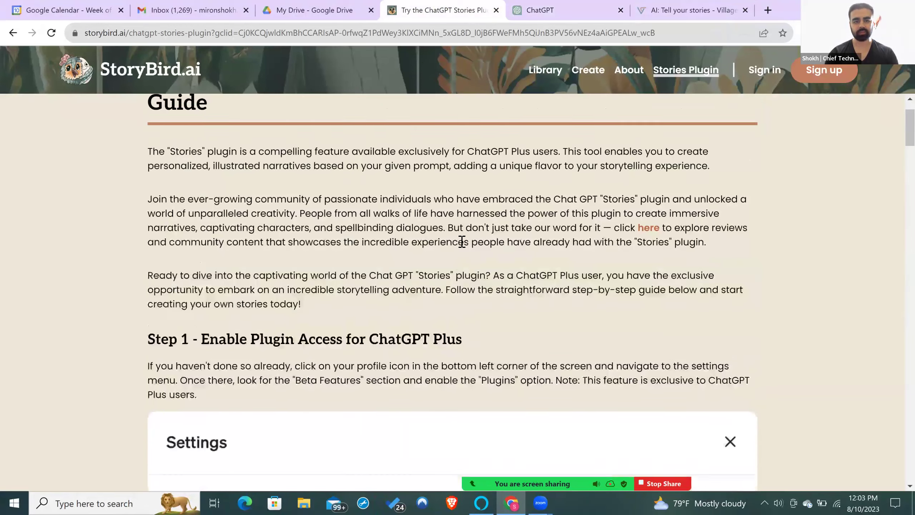
{"action": "scroll", "coordinate": [462, 242], "scroll_direction": "up", "scroll_amount": 2}
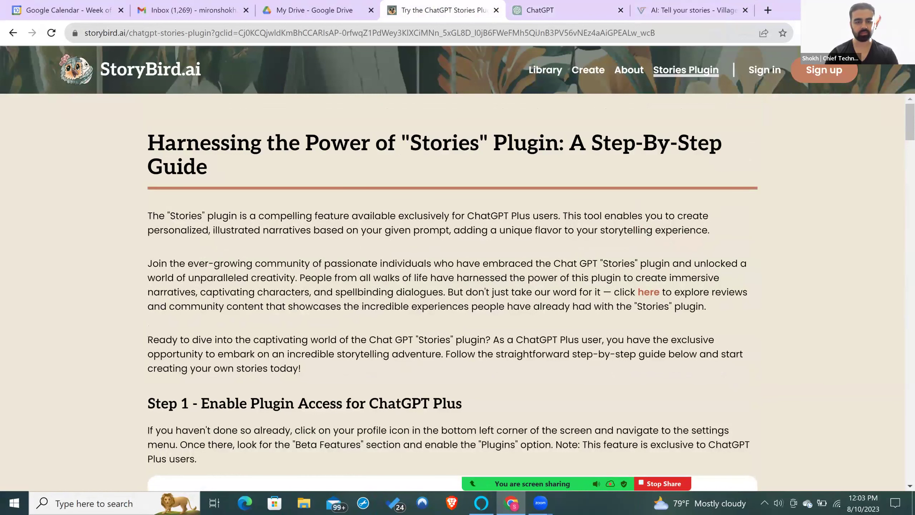
{"action": "scroll", "coordinate": [461, 242], "scroll_direction": "down", "scroll_amount": 10}
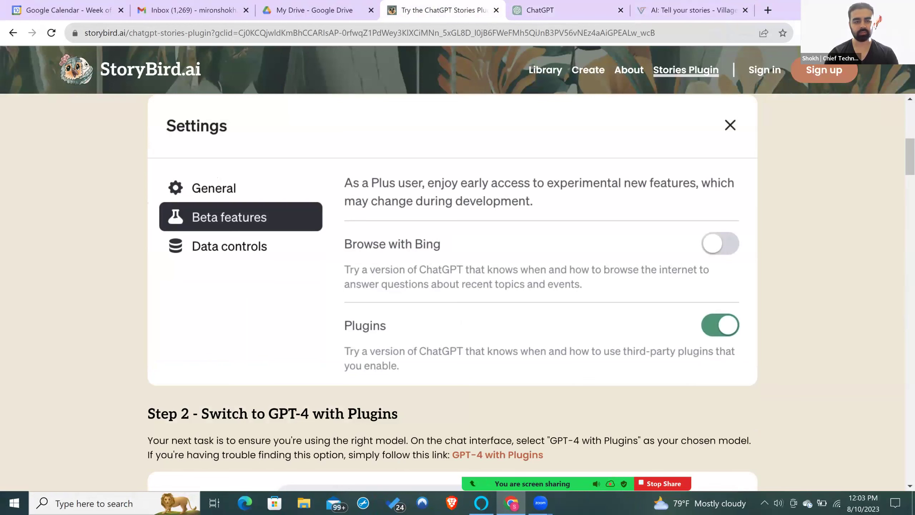
{"action": "scroll", "coordinate": [462, 242], "scroll_direction": "up", "scroll_amount": 1}
{"action": "scroll", "coordinate": [462, 242], "scroll_direction": "up", "scroll_amount": 3}
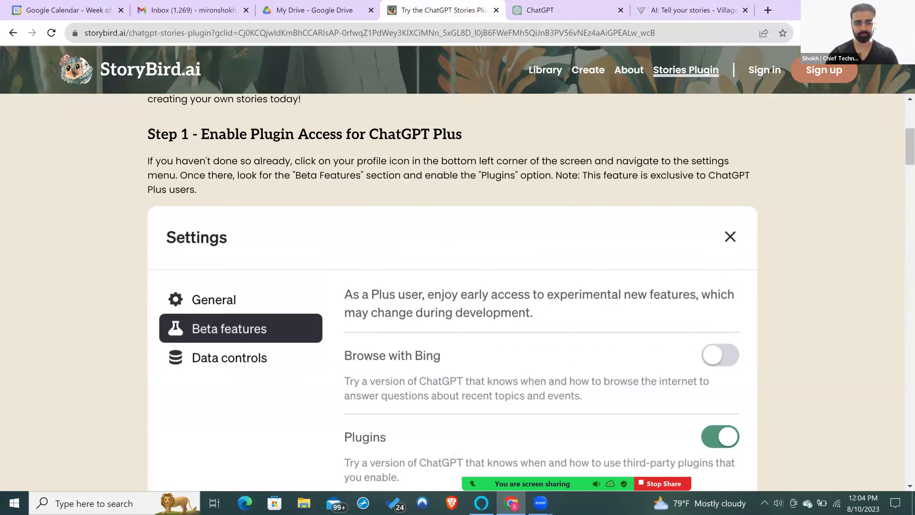
{"action": "scroll", "coordinate": [567, 274], "scroll_direction": "down", "scroll_amount": 4}
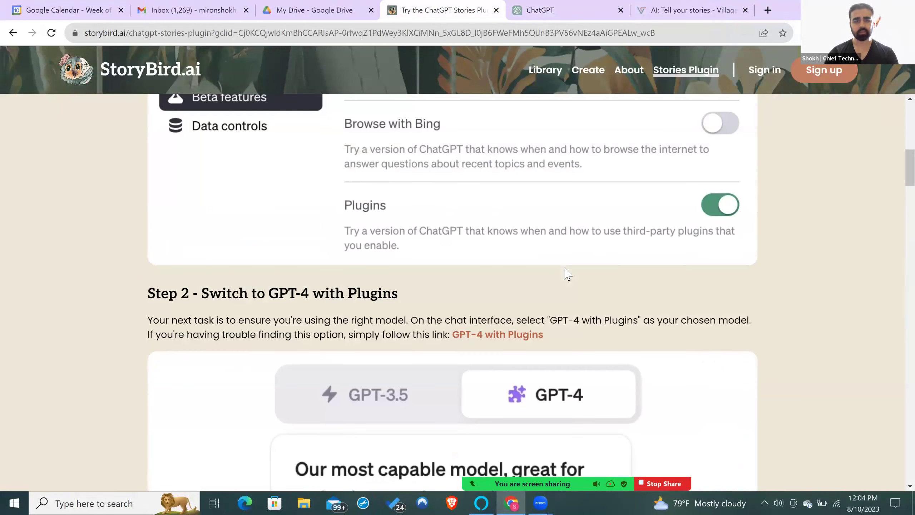
{"action": "scroll", "coordinate": [567, 274], "scroll_direction": "down", "scroll_amount": 5}
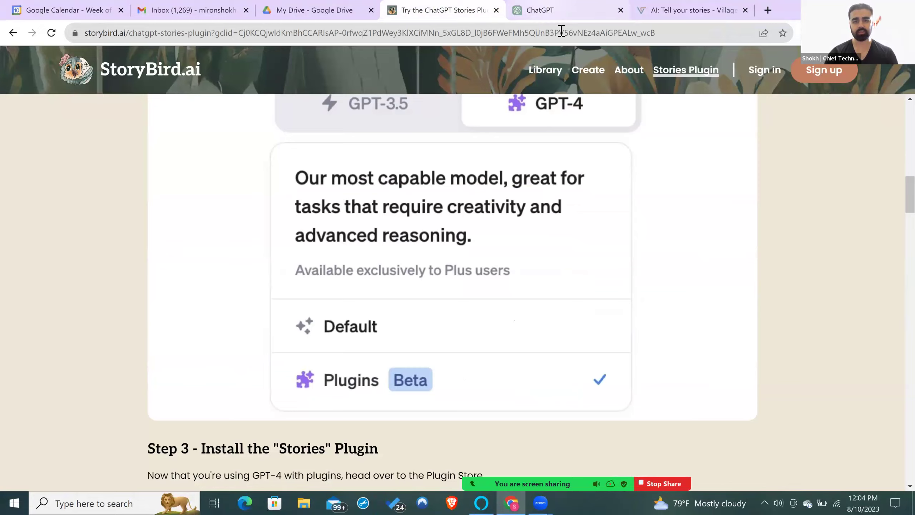
{"action": "left_click", "coordinate": [547, 10]}
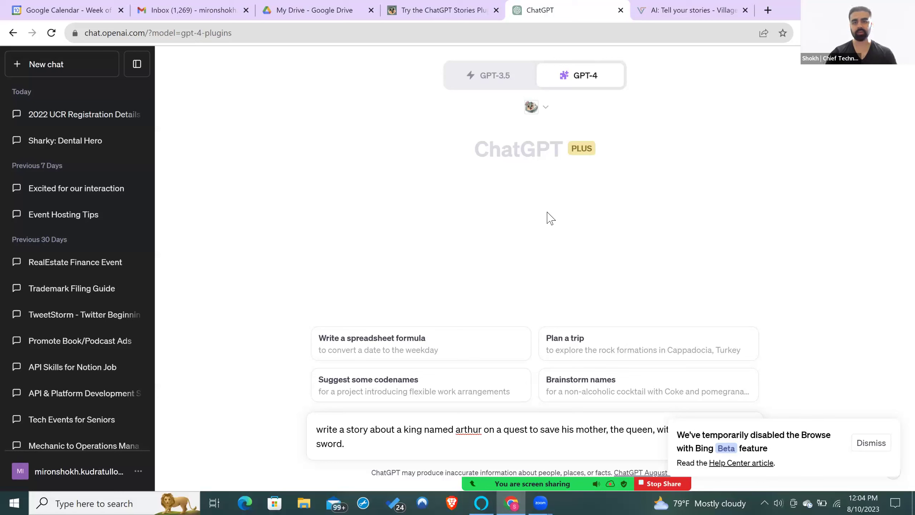
Confirm the Stories plugin is checked, dismiss the Browse with Bing notice, and send the King Arthur story prompt
{"action": "left_click", "coordinate": [549, 110]}
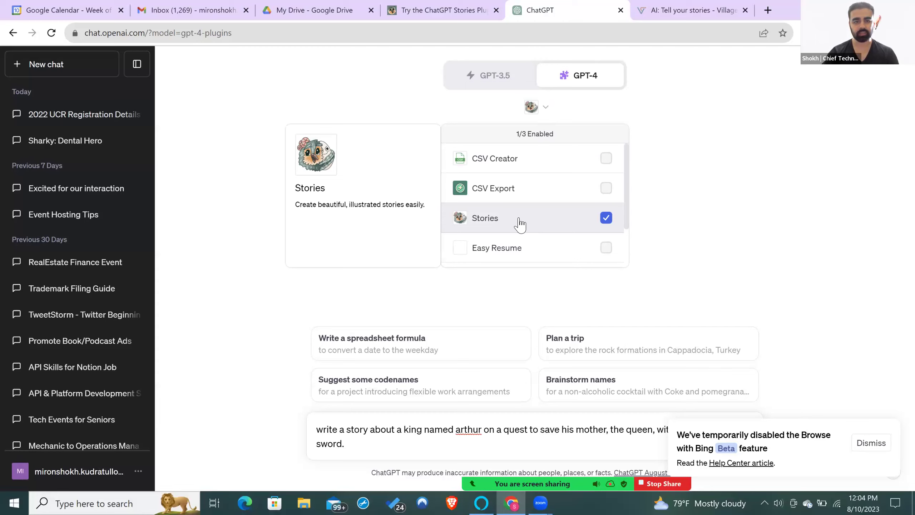
{"action": "key", "text": "Escape"}
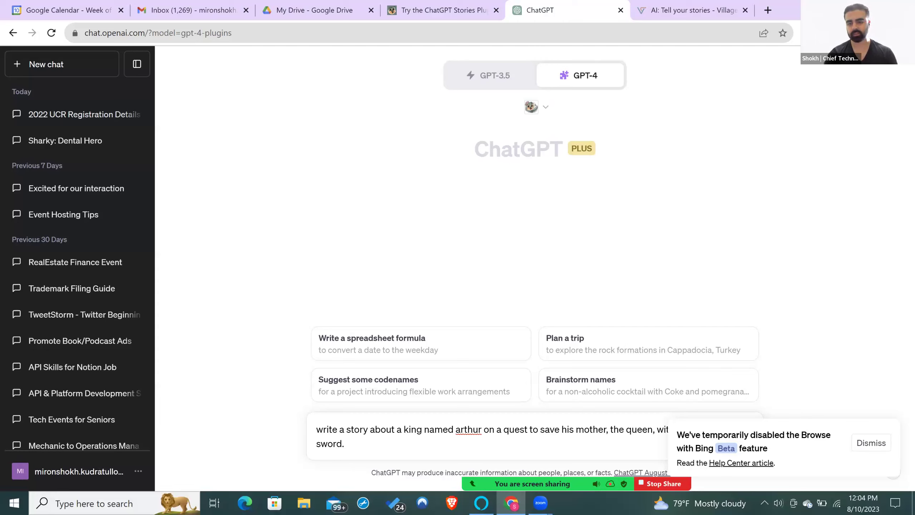
{"action": "left_click", "coordinate": [871, 443]}
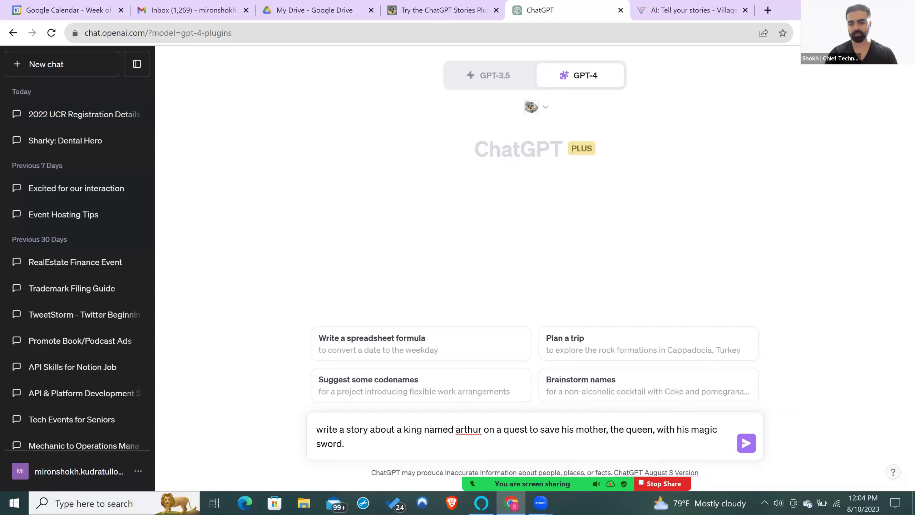
{"action": "key", "text": "Return"}
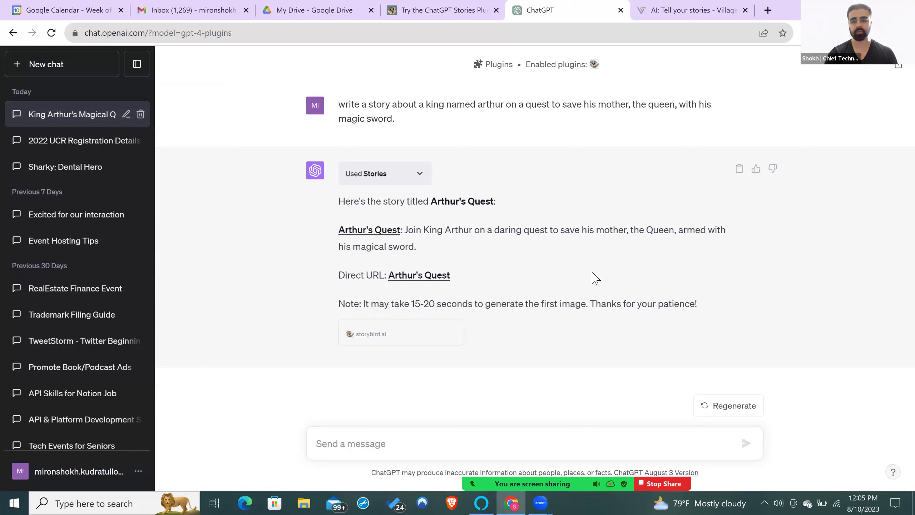
Open the generated Arthur's Quest story on StoryBird.ai and scroll down to the book
{"action": "left_click", "coordinate": [442, 280]}
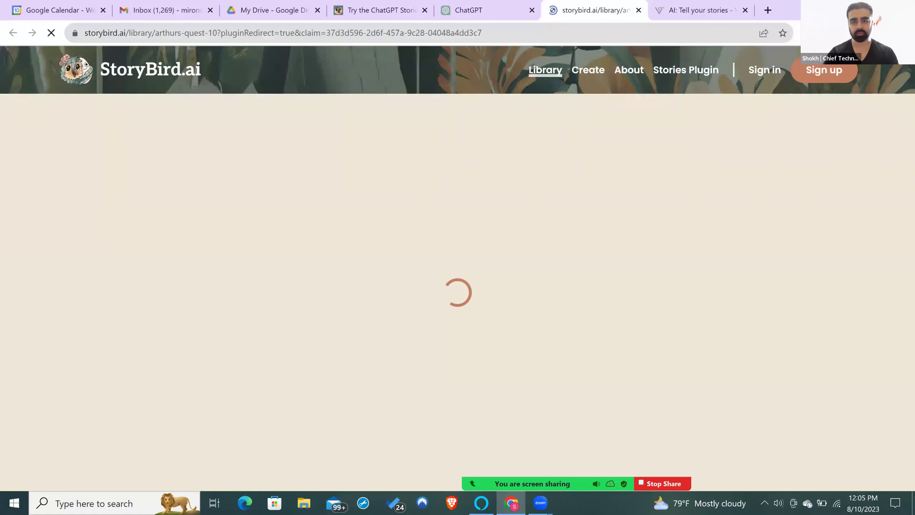
{"action": "scroll", "coordinate": [598, 275], "scroll_direction": "down", "scroll_amount": 4}
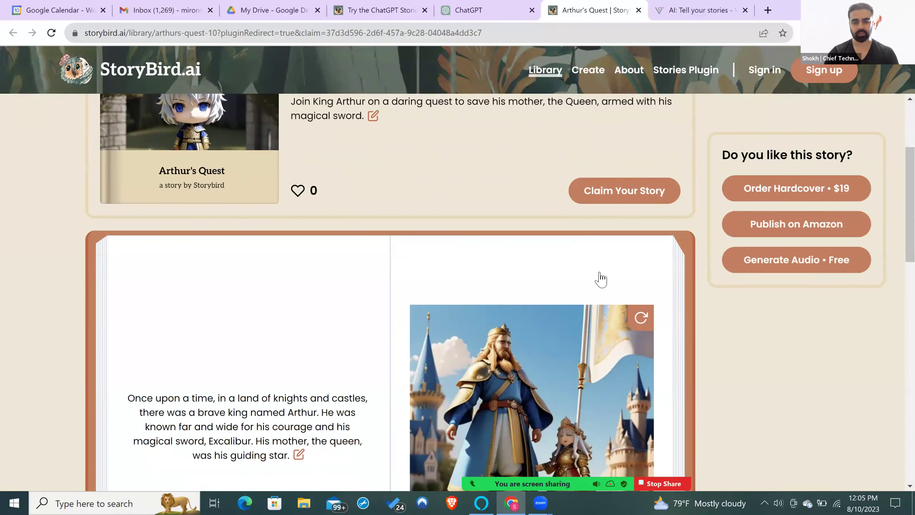
{"action": "scroll", "coordinate": [461, 288], "scroll_direction": "down", "scroll_amount": 5}
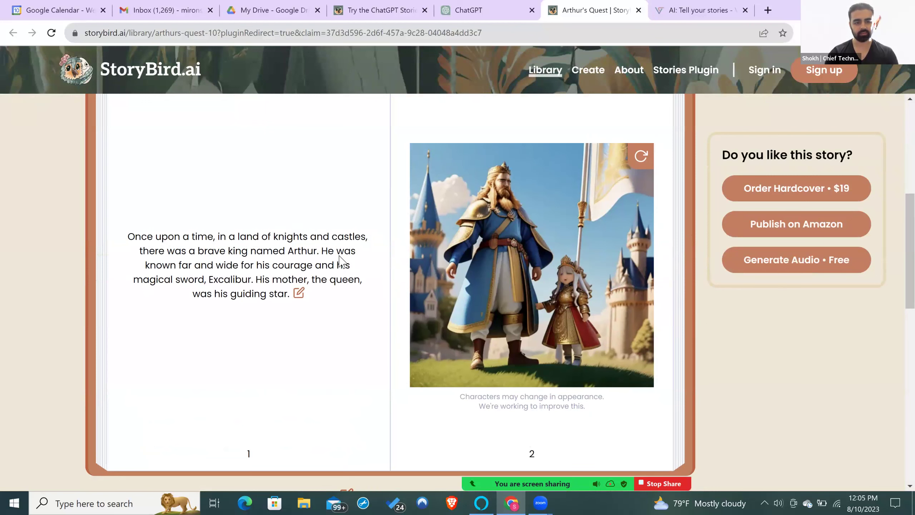
Try regenerating the page 2 illustration and decline the Claim your story offer
{"action": "scroll", "coordinate": [344, 260], "scroll_direction": "up", "scroll_amount": 1}
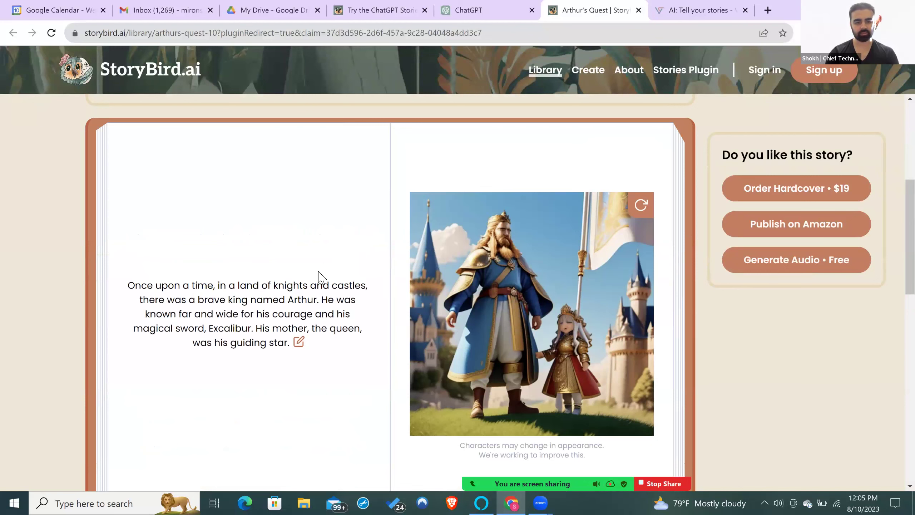
{"action": "scroll", "coordinate": [253, 279], "scroll_direction": "down", "scroll_amount": 1}
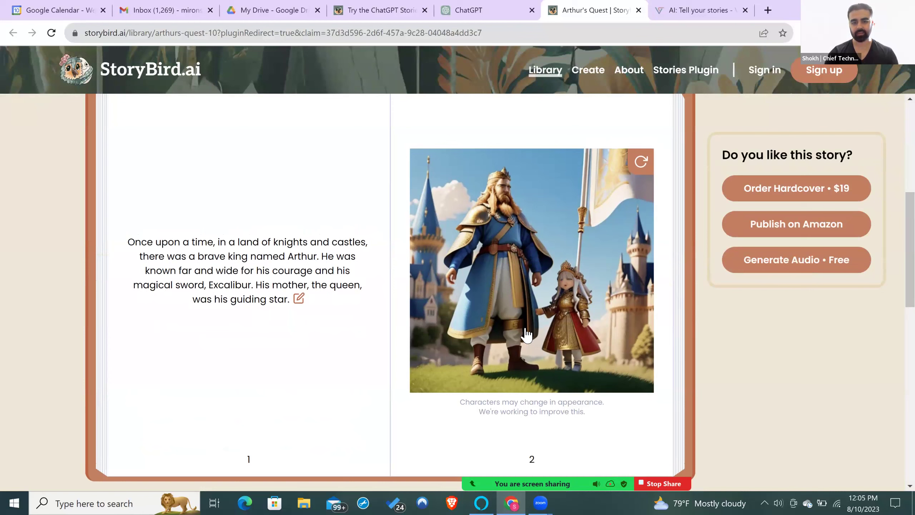
{"action": "scroll", "coordinate": [551, 334], "scroll_direction": "down", "scroll_amount": 1}
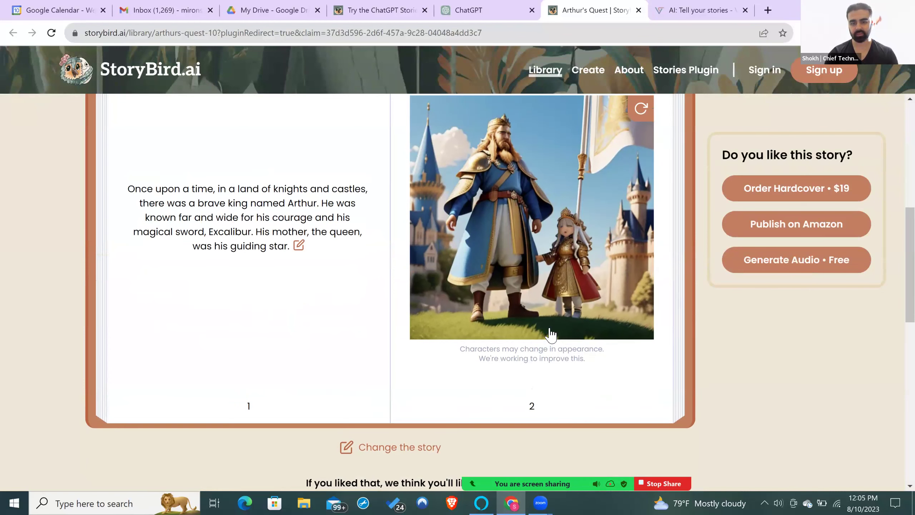
{"action": "scroll", "coordinate": [551, 335], "scroll_direction": "up", "scroll_amount": 2}
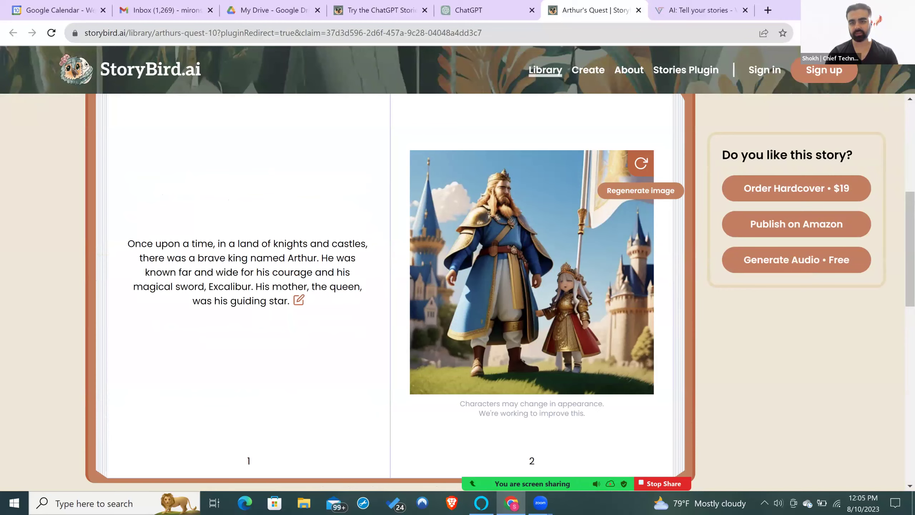
{"action": "left_click", "coordinate": [640, 163]}
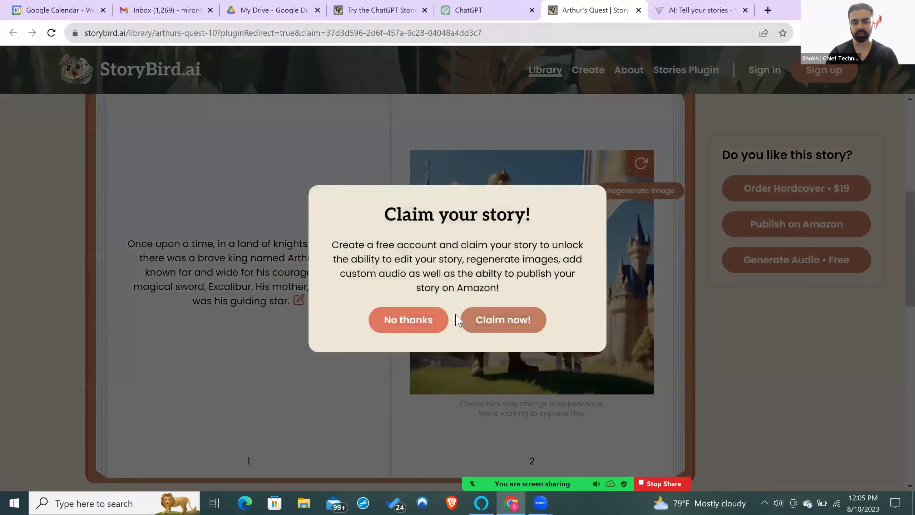
{"action": "left_click", "coordinate": [435, 326]}
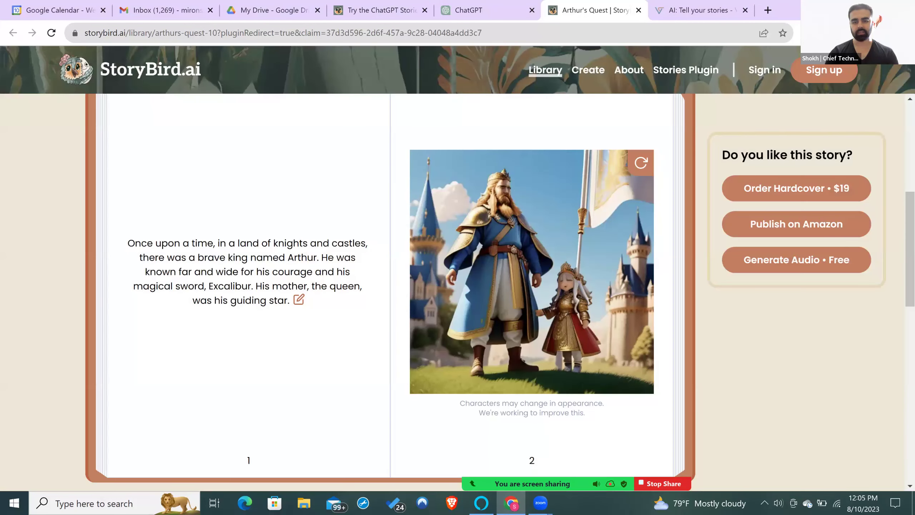
Turn Arthur's Quest to pages 3 and 4
{"action": "scroll", "coordinate": [392, 281], "scroll_direction": "down", "scroll_amount": 2}
{"action": "left_click", "coordinate": [392, 281]}
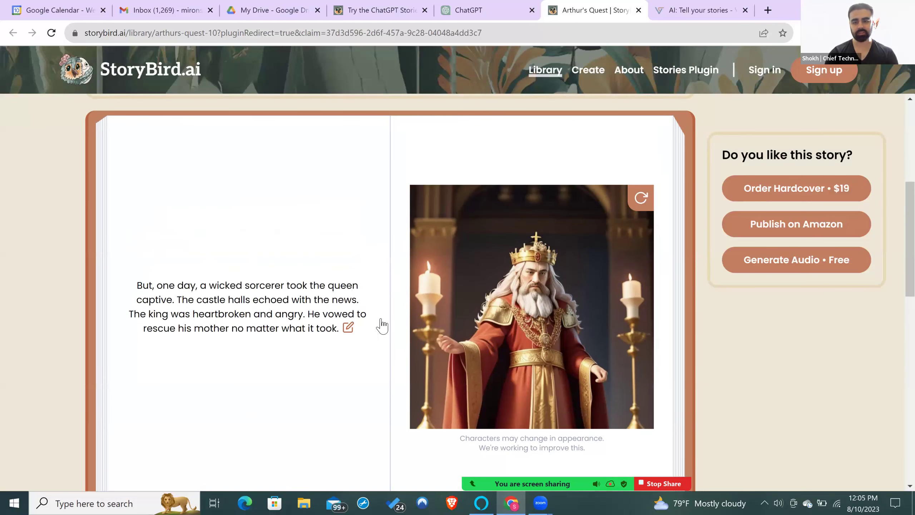
{"action": "scroll", "coordinate": [381, 324], "scroll_direction": "down", "scroll_amount": 3}
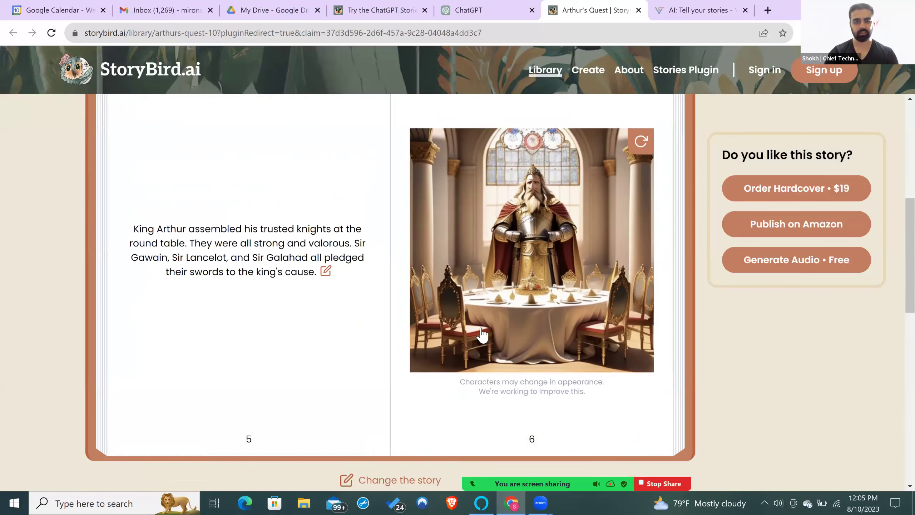
{"action": "scroll", "coordinate": [335, 271], "scroll_direction": "up", "scroll_amount": 3}
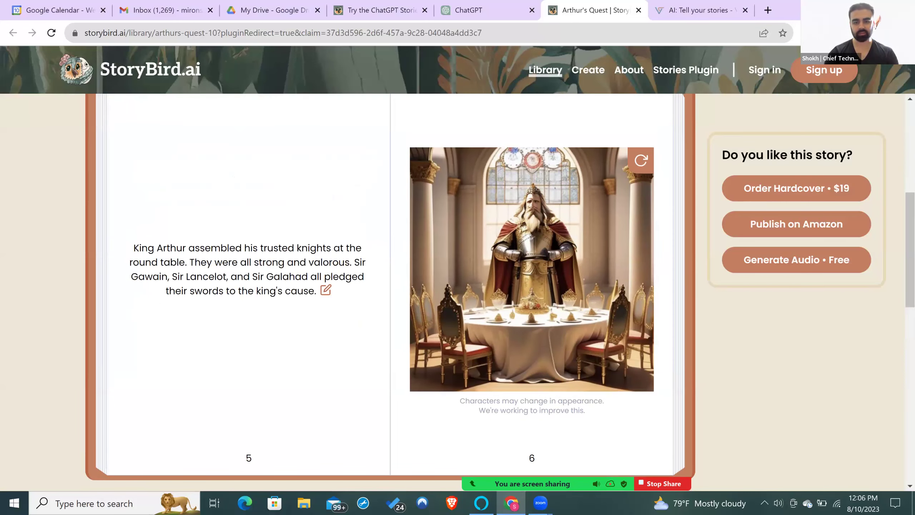
Flip through pages 7–8 and 9–10 to the knights' meadow on pages 11–12
{"action": "key", "text": "Right"}
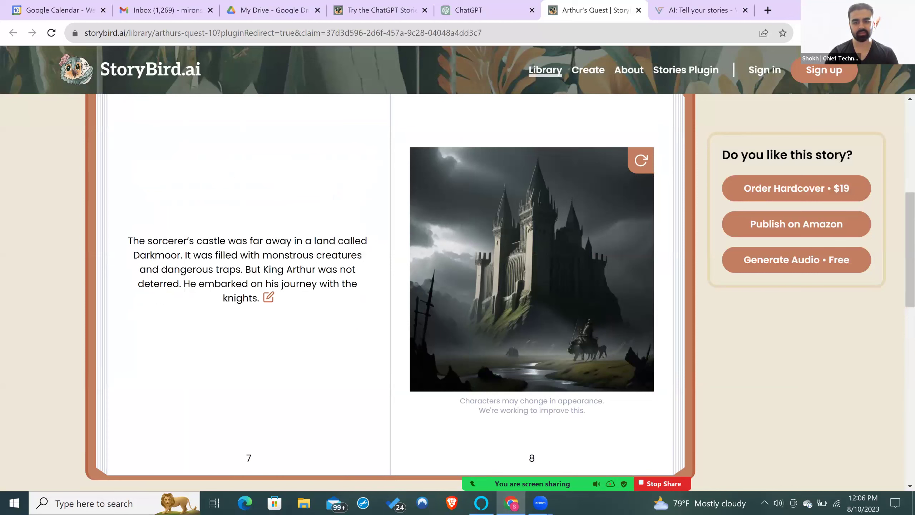
{"action": "key", "text": "Right"}
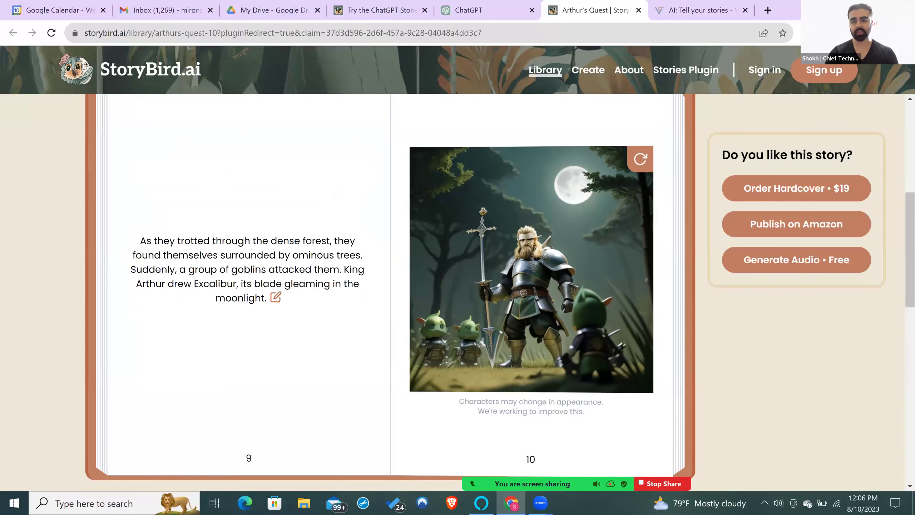
{"action": "key", "text": "Right"}
{"action": "scroll", "coordinate": [499, 292], "scroll_direction": "up", "scroll_amount": 1}
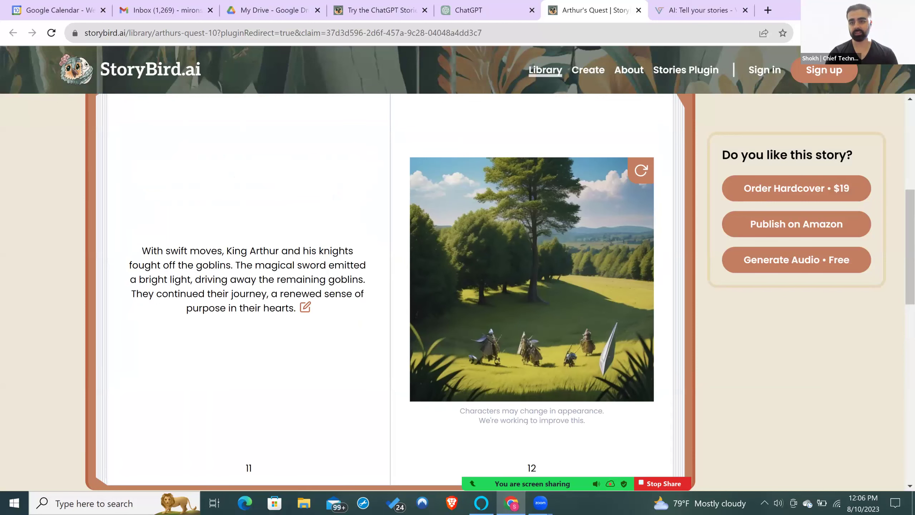
{"action": "scroll", "coordinate": [599, 311], "scroll_direction": "down", "scroll_amount": 1}
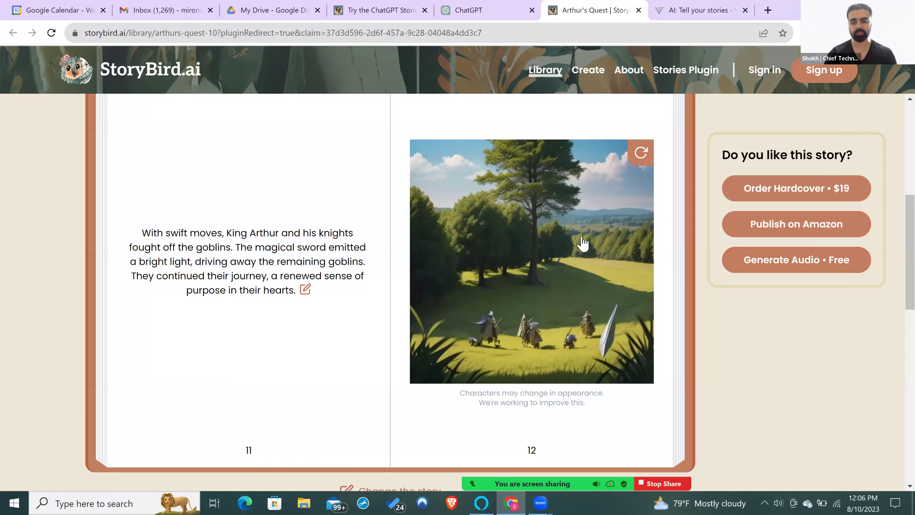
{"action": "scroll", "coordinate": [583, 244], "scroll_direction": "up", "scroll_amount": 1}
{"action": "scroll", "coordinate": [582, 243], "scroll_direction": "down", "scroll_amount": 1}
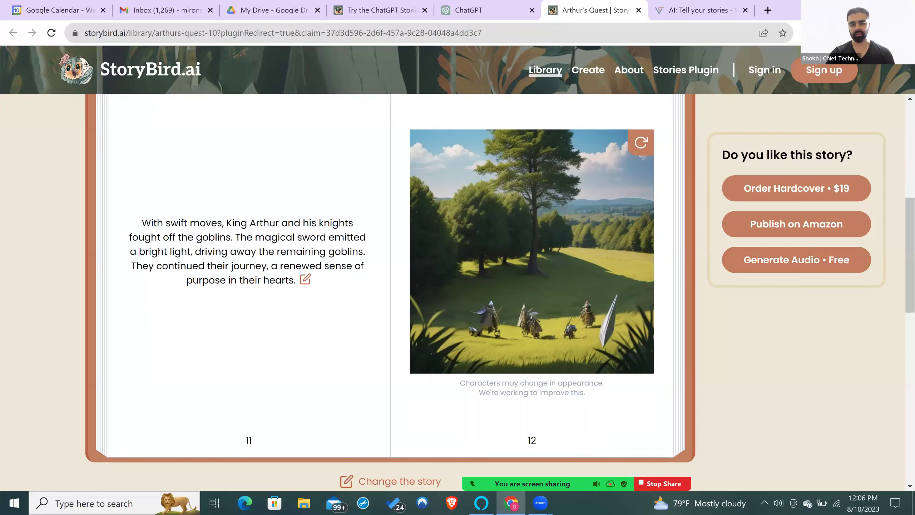